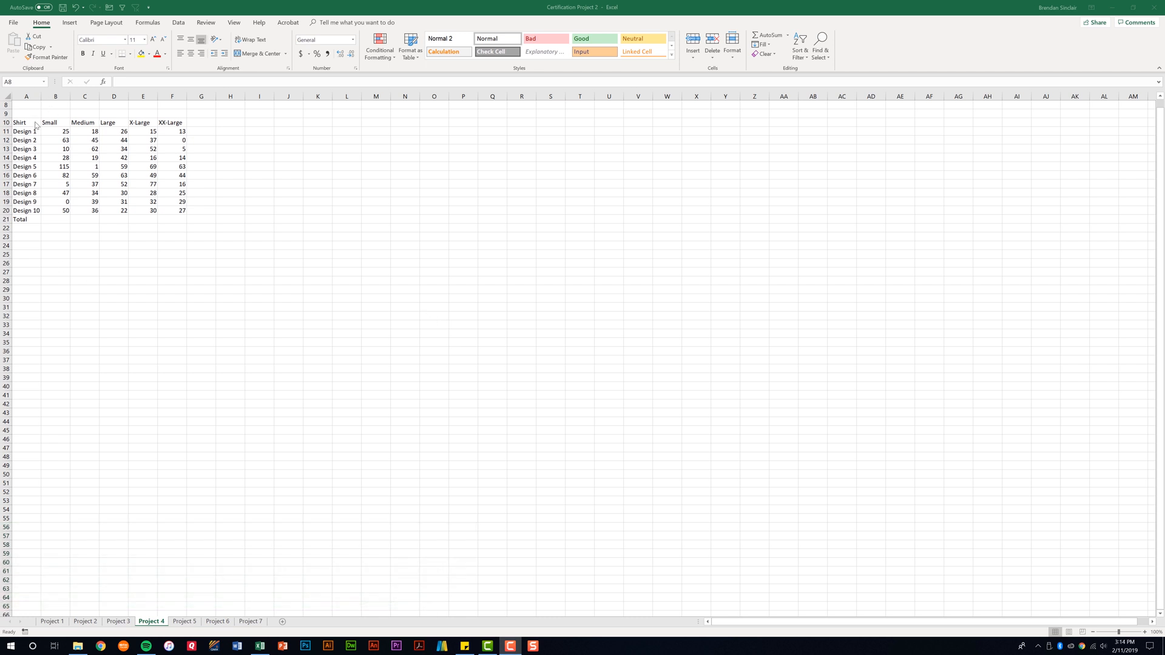
# - Replace the Design 4 label in cell A14 with "Shirt 4"
pyautogui.click(33, 158)
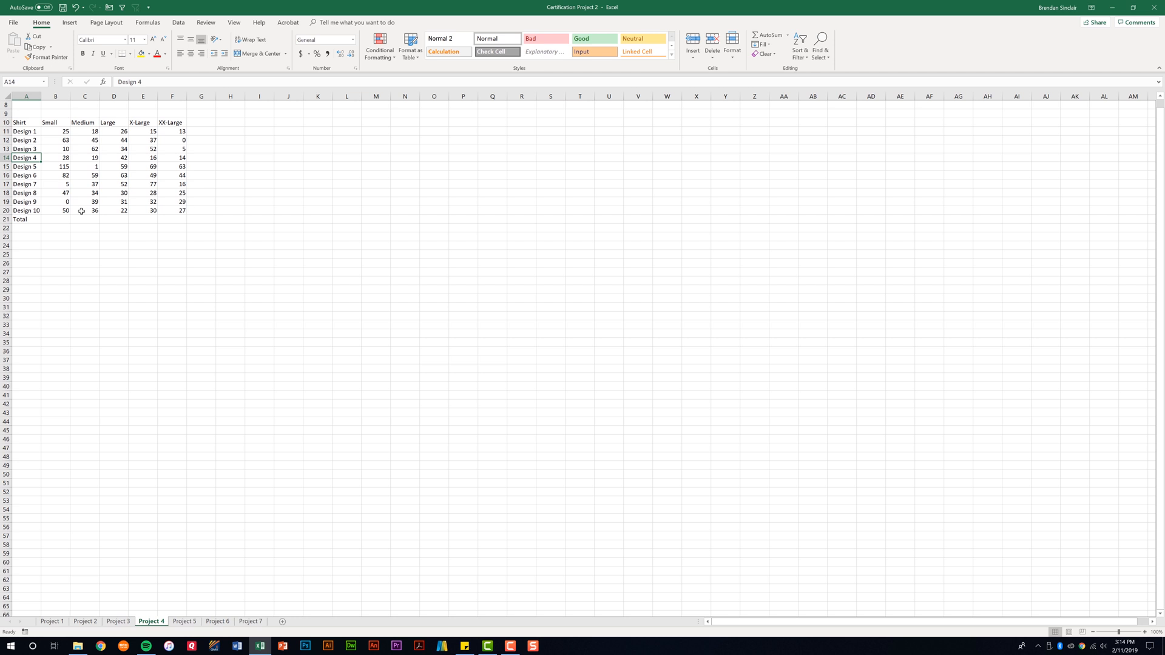
pyautogui.write('Shirt')
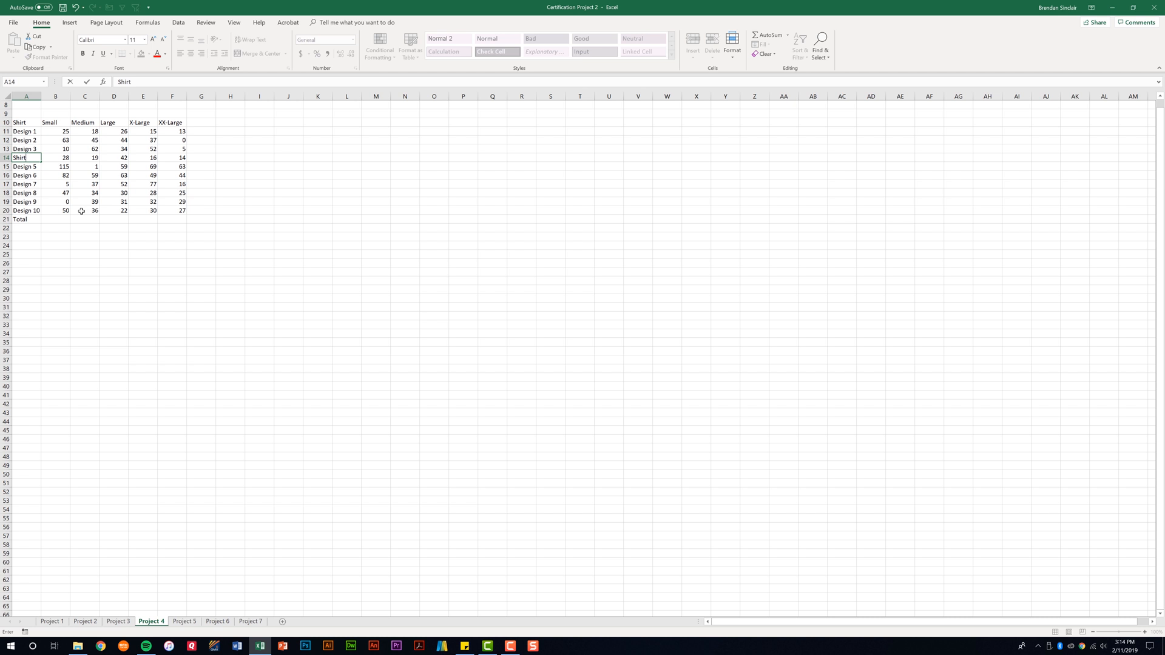
pyautogui.write(' 4')
pyautogui.press('Return')
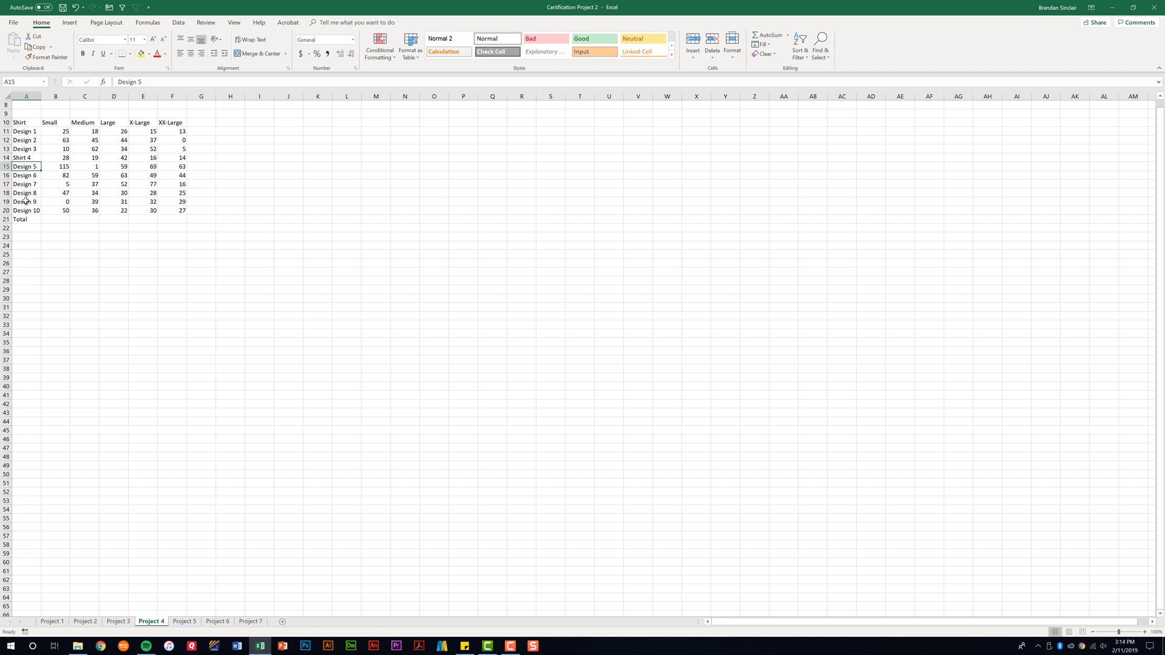
# - Edit the label in cell A15 to read "Shirt 5"
pyautogui.doubleClick(38, 166)
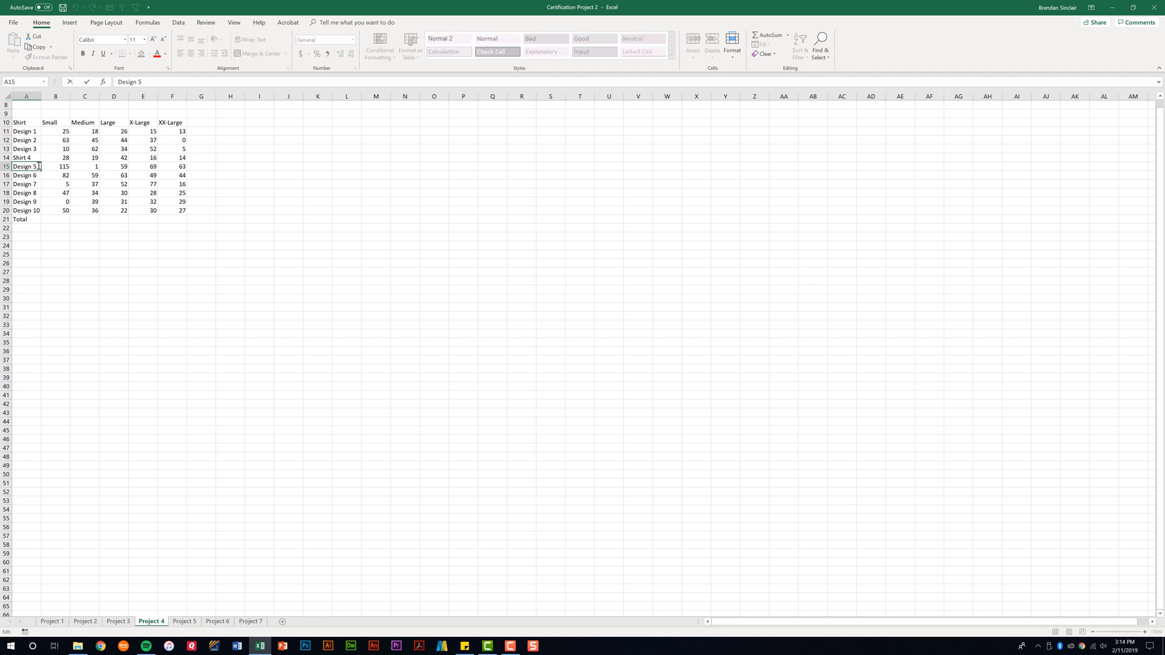
pyautogui.moveTo(38, 166); pyautogui.dragTo(2, 157)
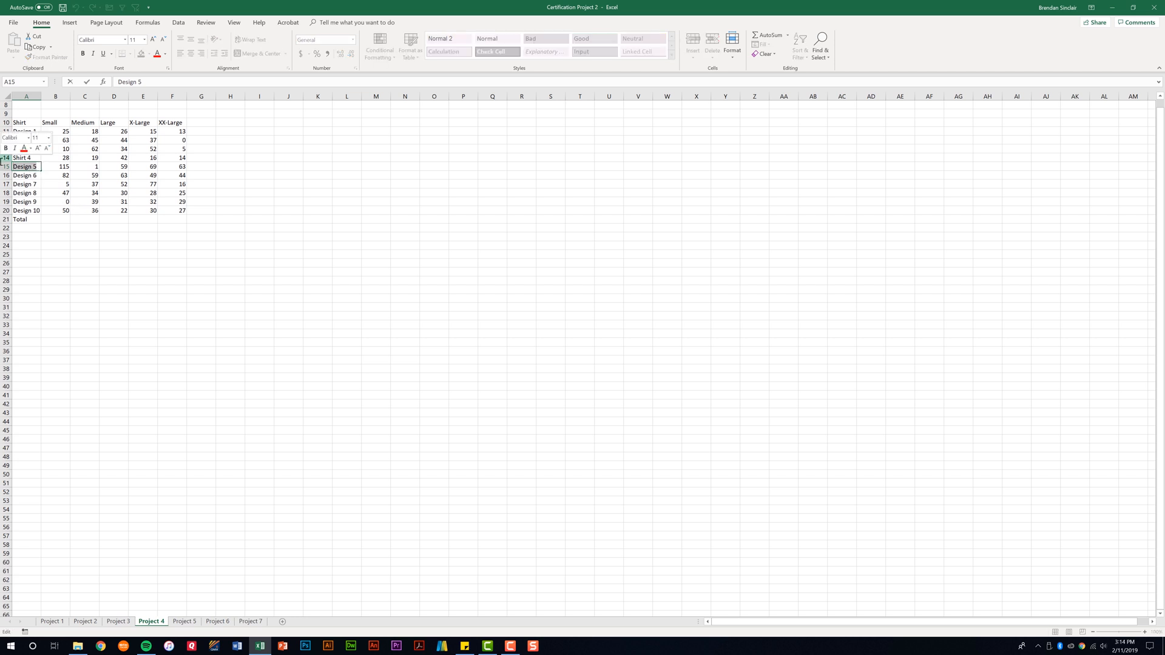
pyautogui.write('Shirt 4')
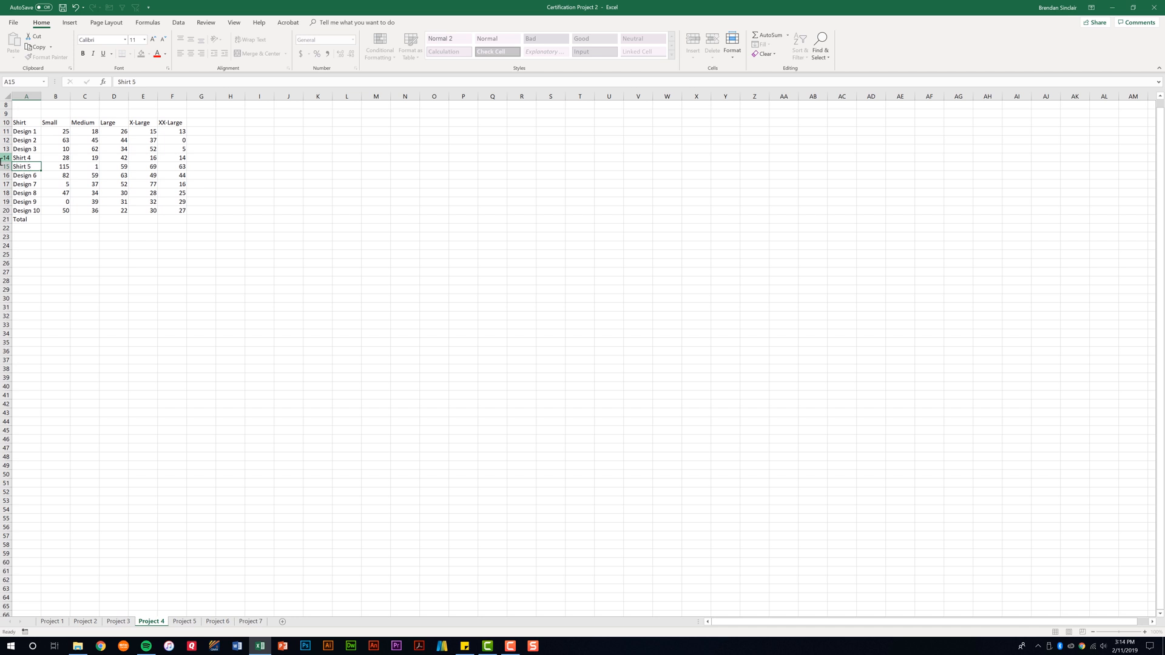
pyautogui.press('Return')
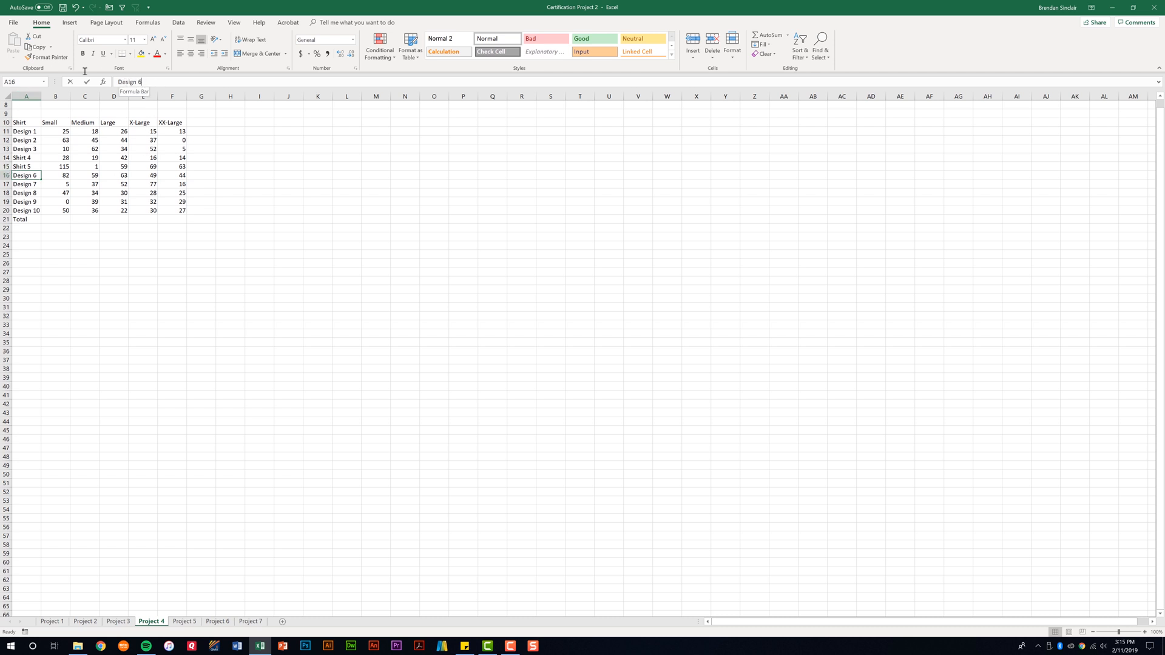
# - Replace the text of cell A16 with "Shirt 6"
pyautogui.moveTo(143, 82); pyautogui.dragTo(84, 72)
pyautogui.press('BackSpace')
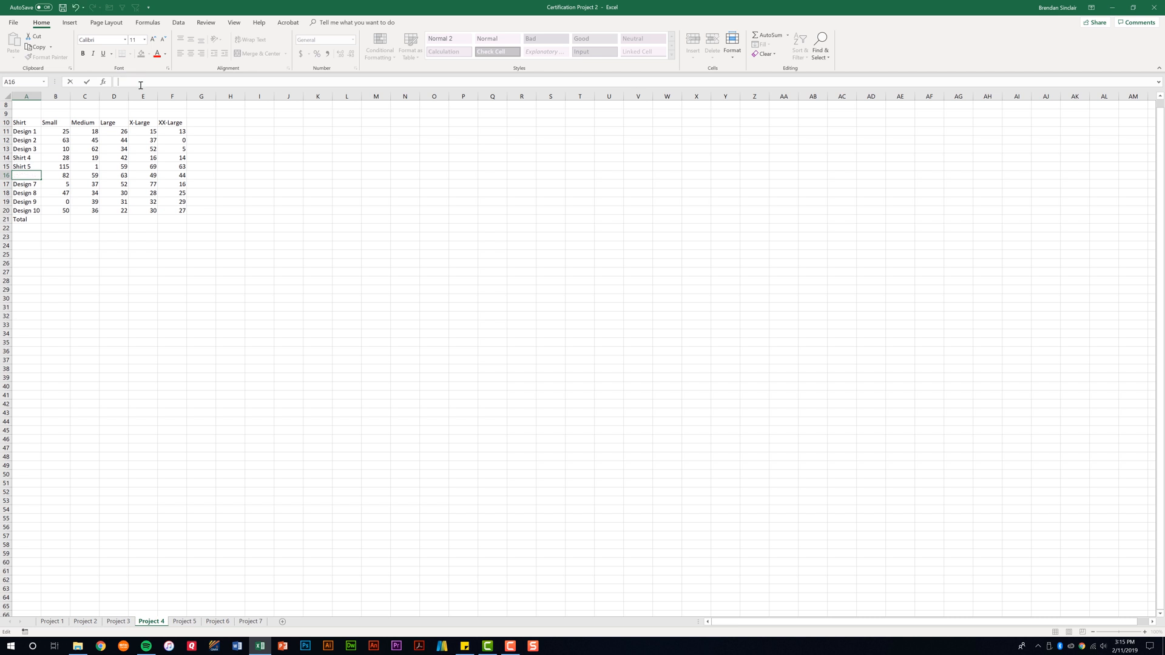
pyautogui.write('Shirt 6')
pyautogui.press('Return')
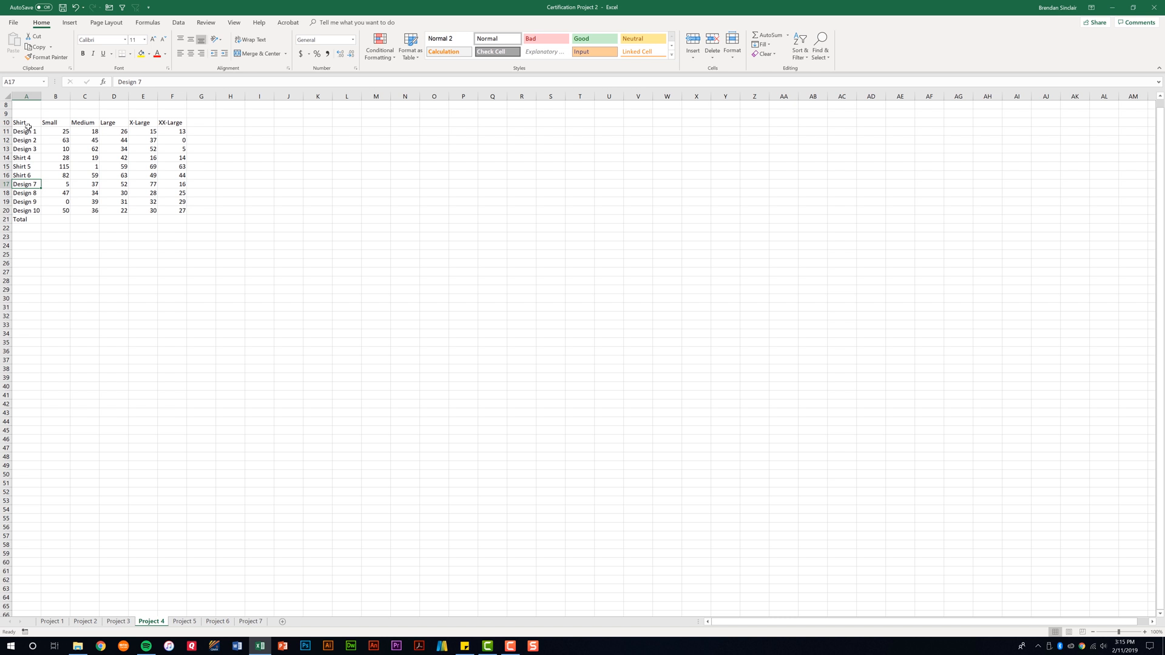
# - Copy the shirt table in A10:F21 and paste the duplicate starting at cell H10
pyautogui.moveTo(28, 125); pyautogui.dragTo(163, 221)
pyautogui.hotkey('ctrl', 'c')
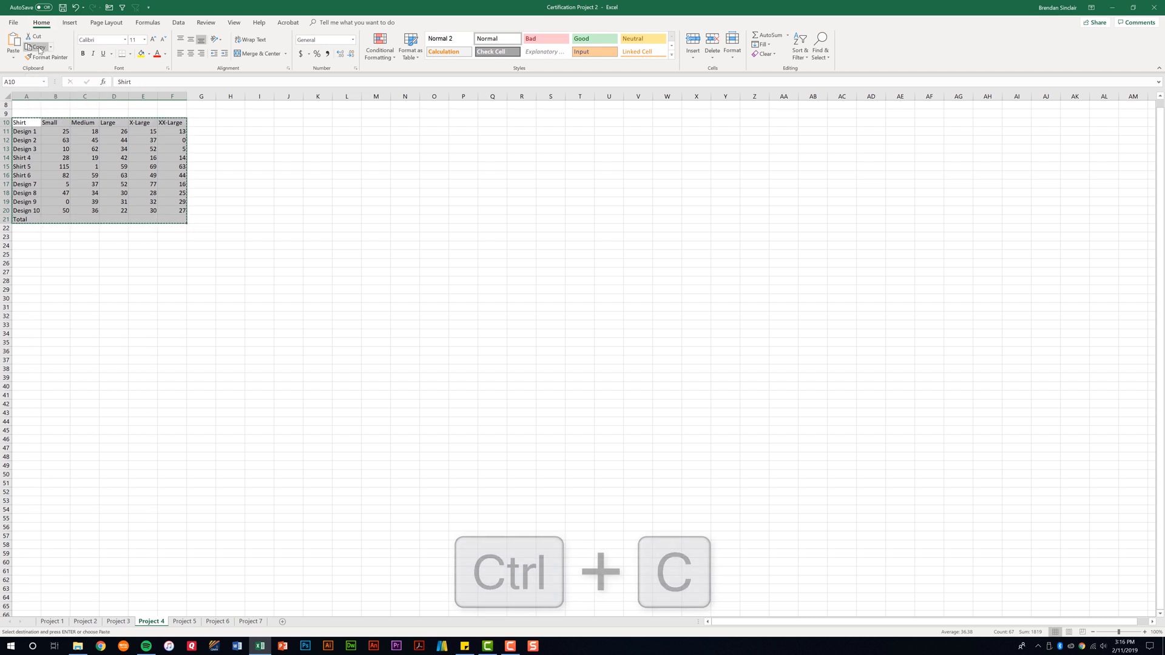
pyautogui.click(231, 122)
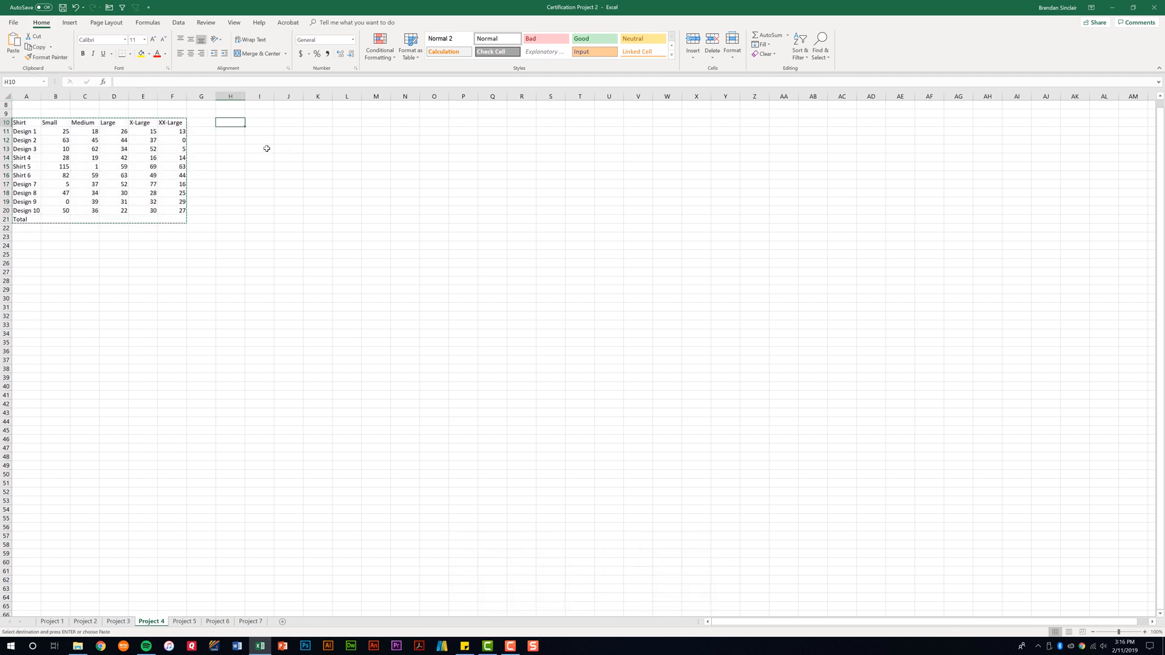
pyautogui.hotkey('ctrl', 'v')
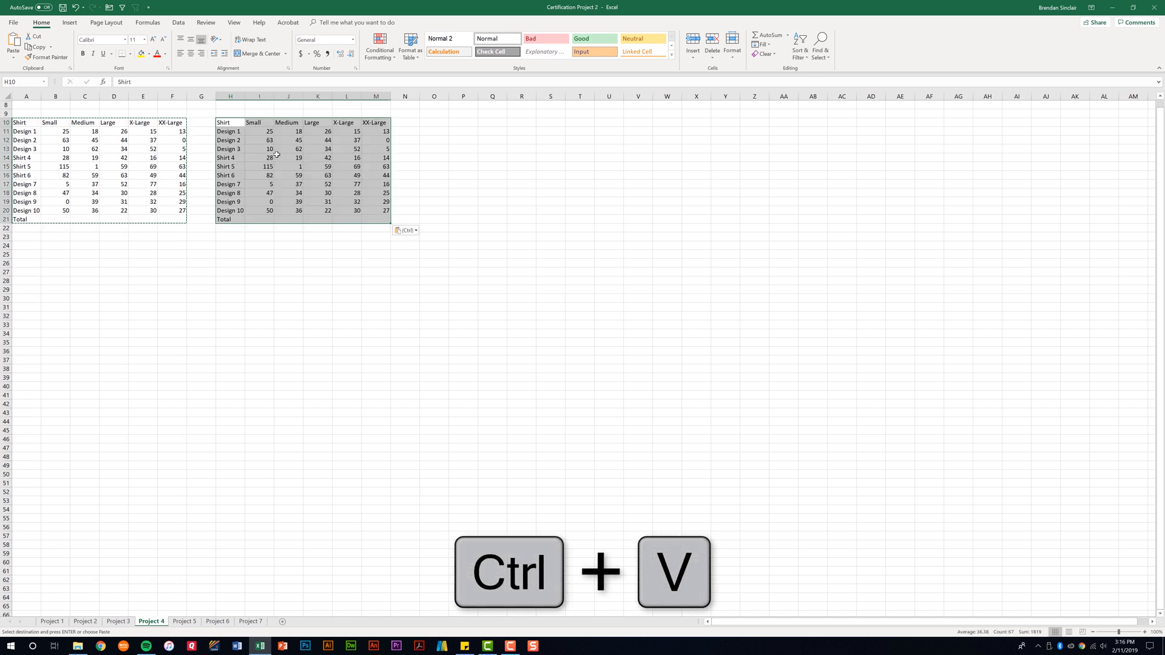
# - Cut the original shirt table in A10:F21 and move it to start at cell Q10
pyautogui.moveTo(32, 121); pyautogui.dragTo(179, 226)
pyautogui.hotkey('ctrl', 'x')
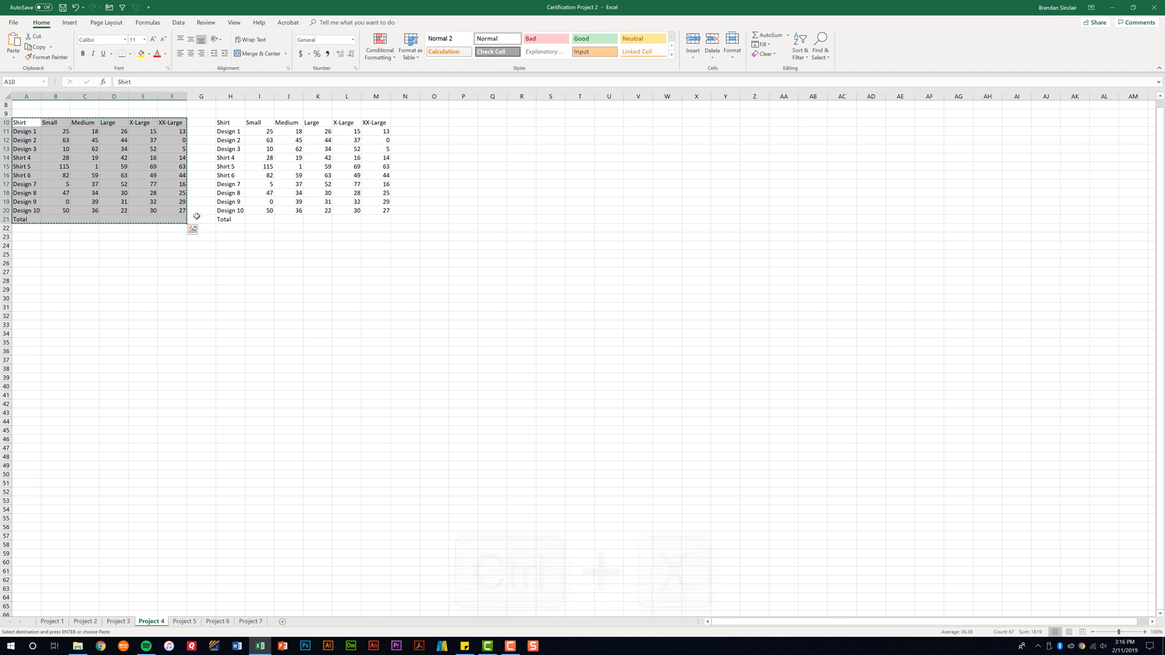
pyautogui.click(498, 124)
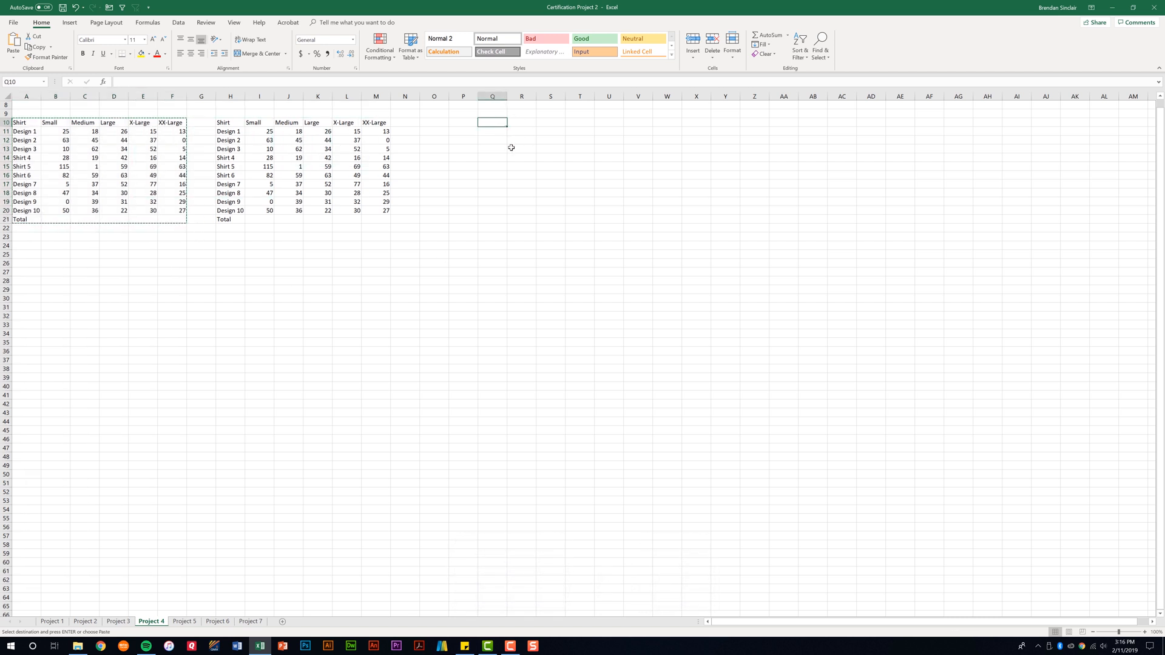
pyautogui.hotkey('ctrl', 'v')
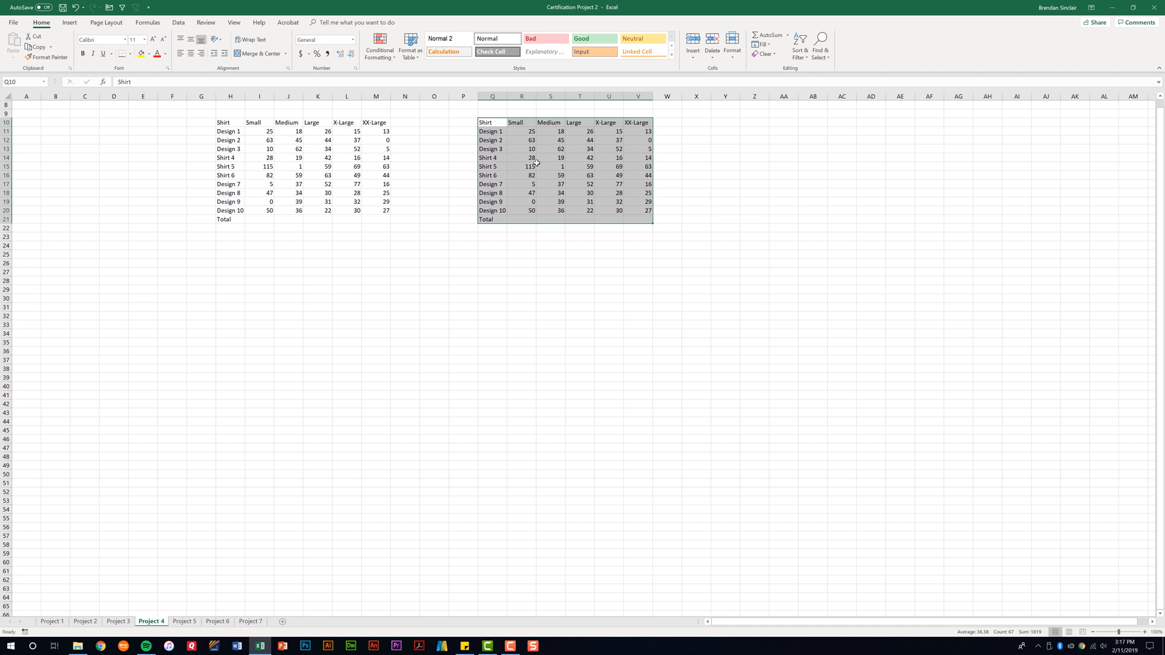
# - Copy the table in Q10:V21 and paste it transposed at cell A23 using Paste Special
pyautogui.hotkey('ctrl', 'c')
pyautogui.click(29, 239)
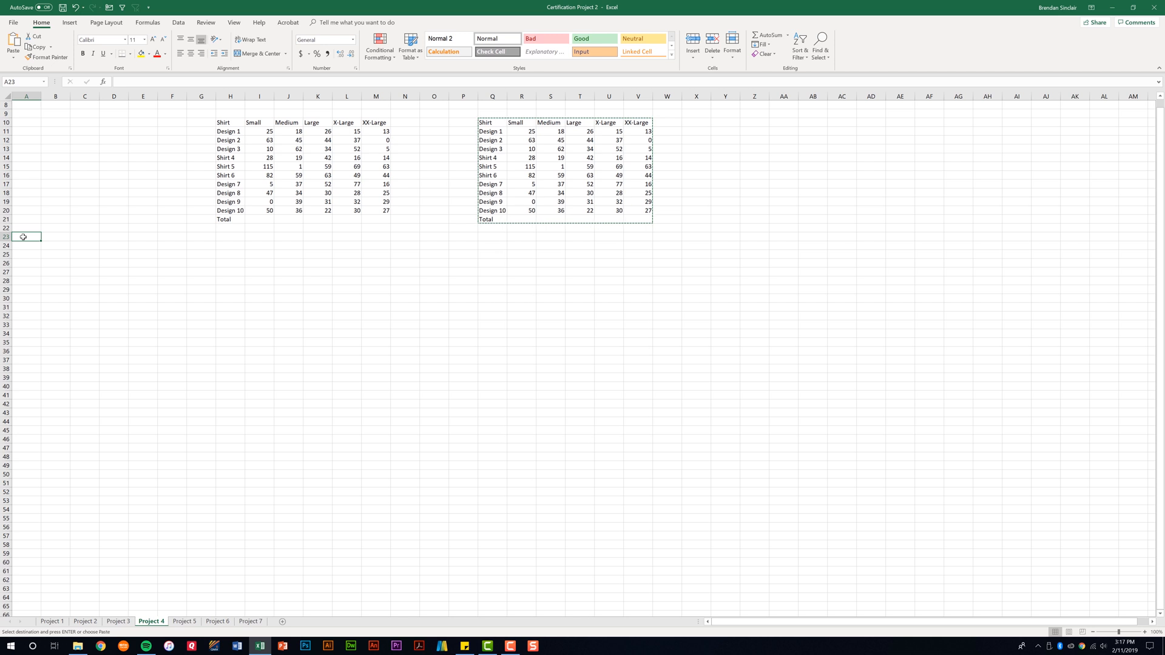
pyautogui.click(13, 60)
pyautogui.click(29, 240)
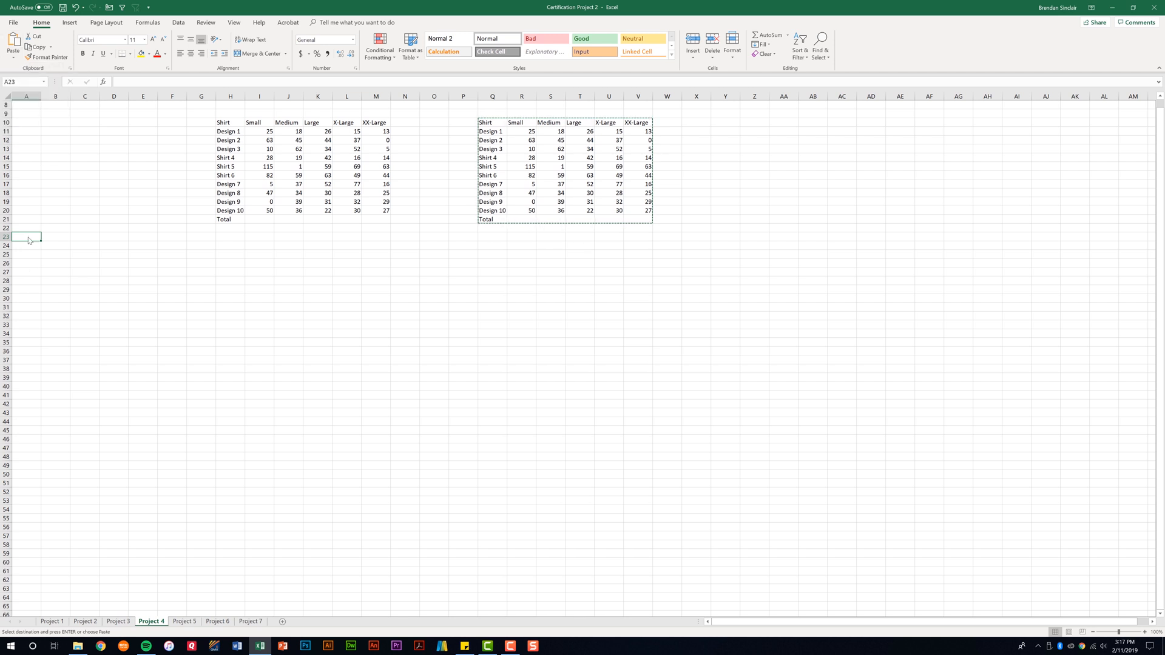
pyautogui.rightClick(29, 240)
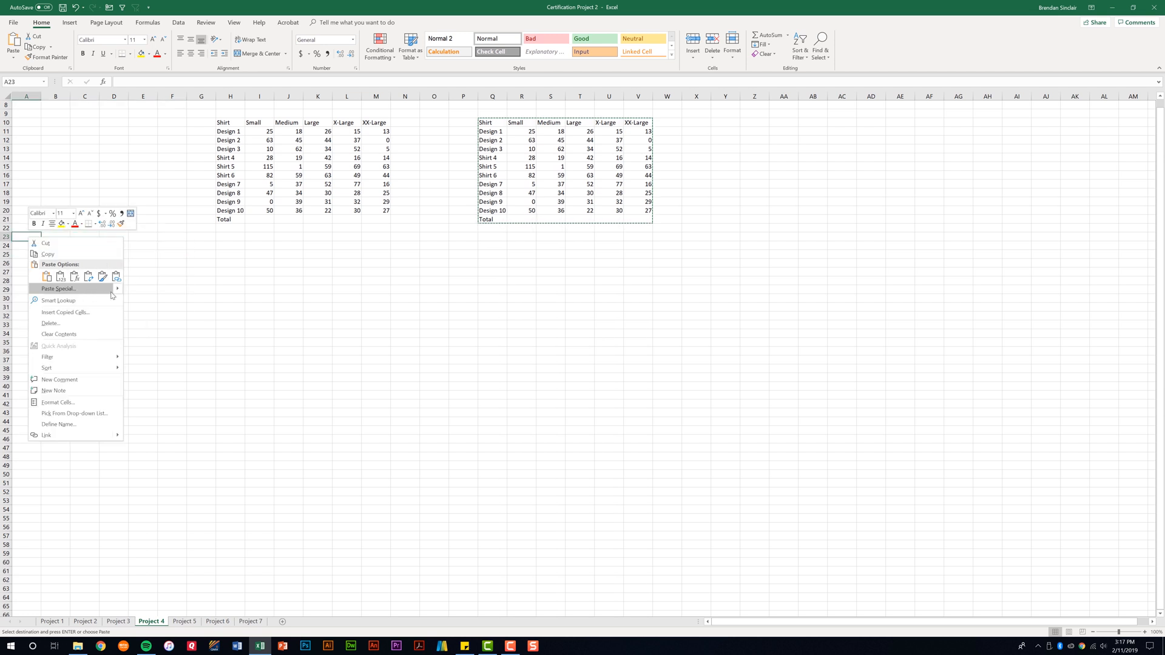
pyautogui.moveTo(118, 291)
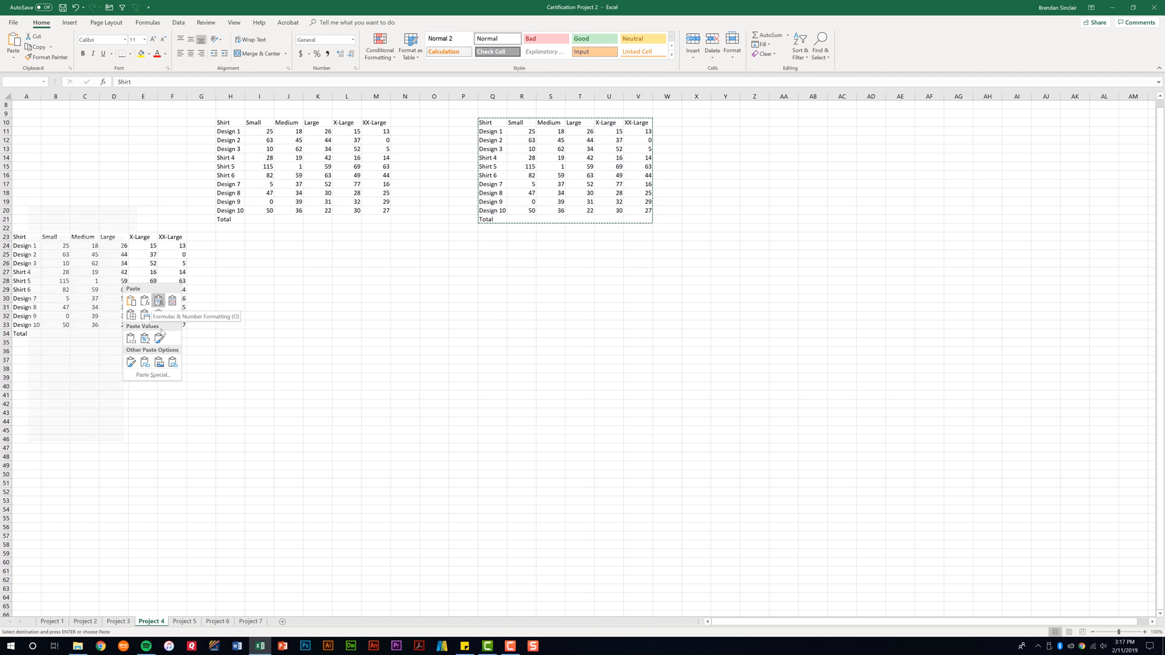
pyautogui.click(153, 375)
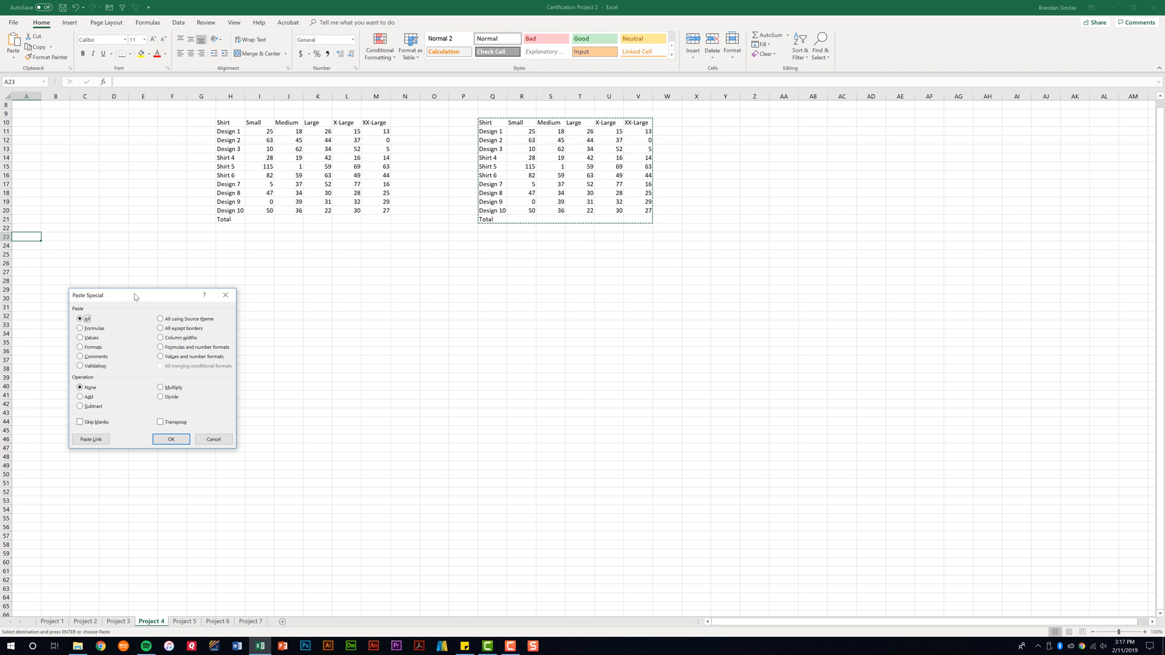
pyautogui.moveTo(135, 297); pyautogui.dragTo(222, 174)
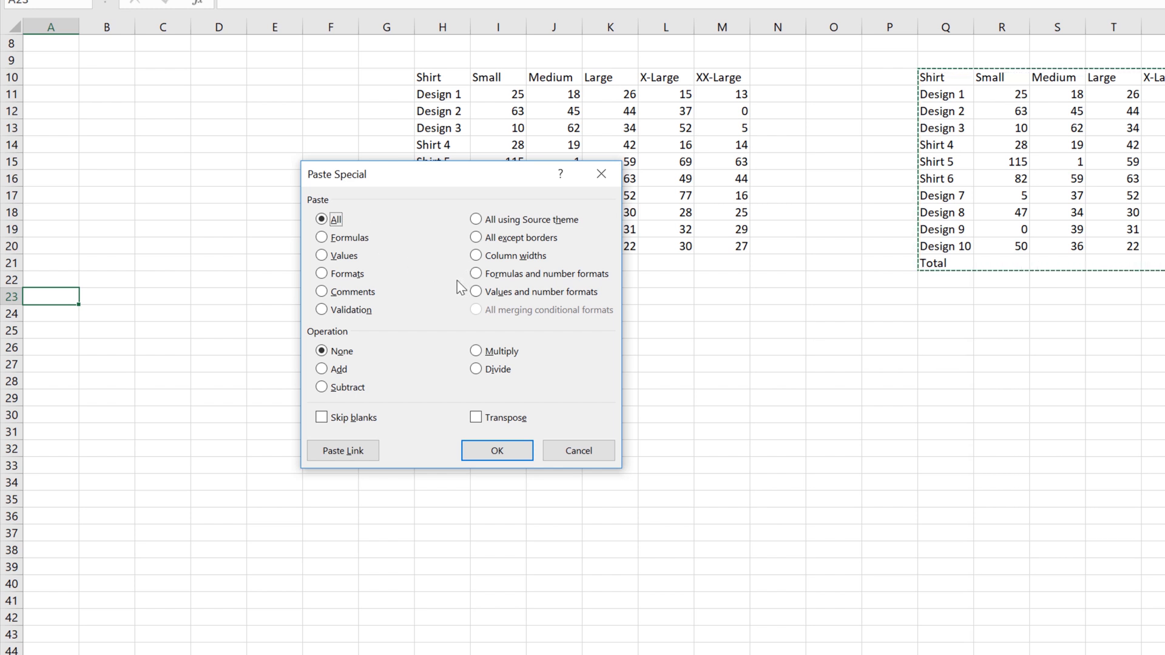
pyautogui.click(478, 416)
pyautogui.click(498, 451)
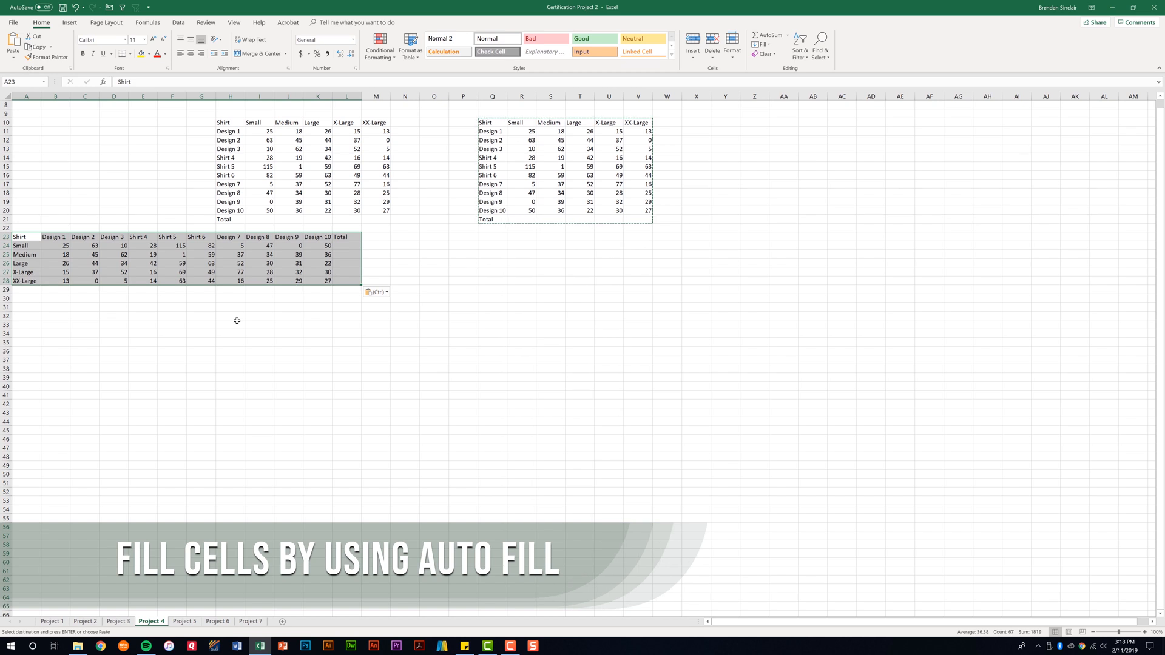
# - Total the Small row with AutoSum in L24 and fill the formula down through L28
pyautogui.click(343, 245)
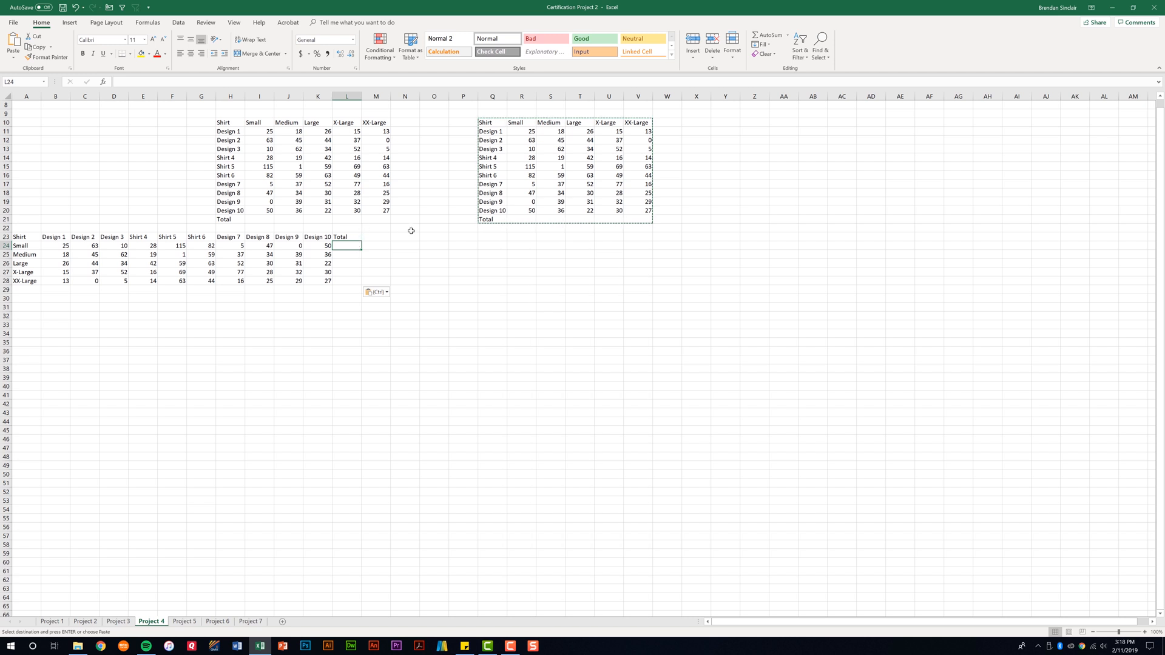
pyautogui.click(768, 35)
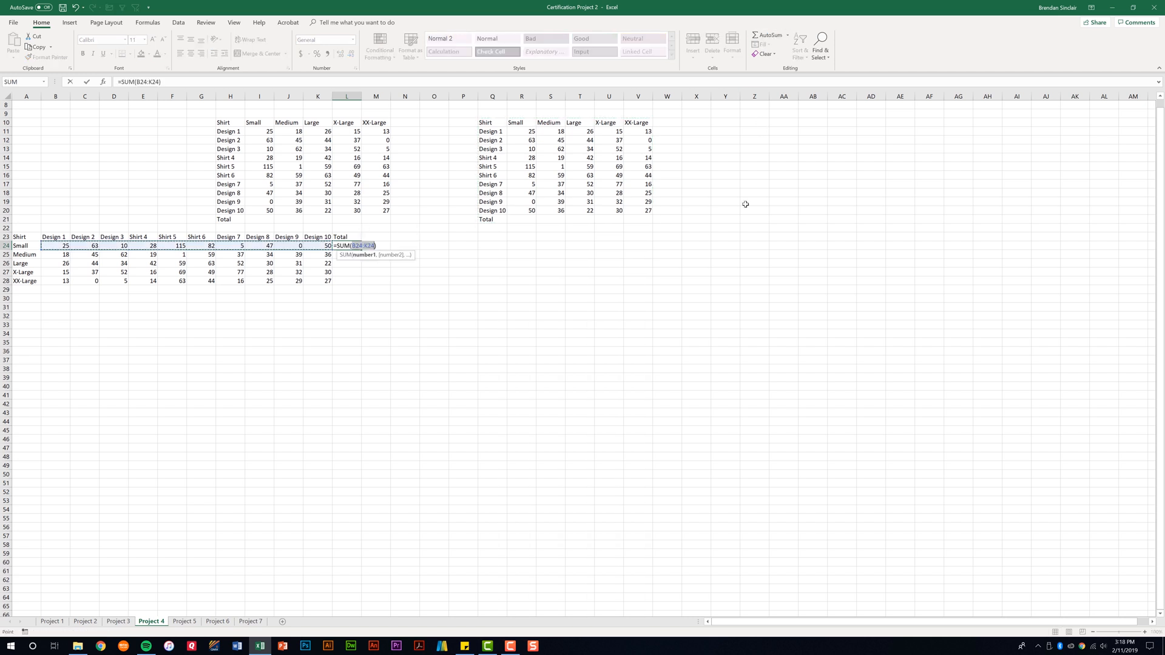
pyautogui.press('Return')
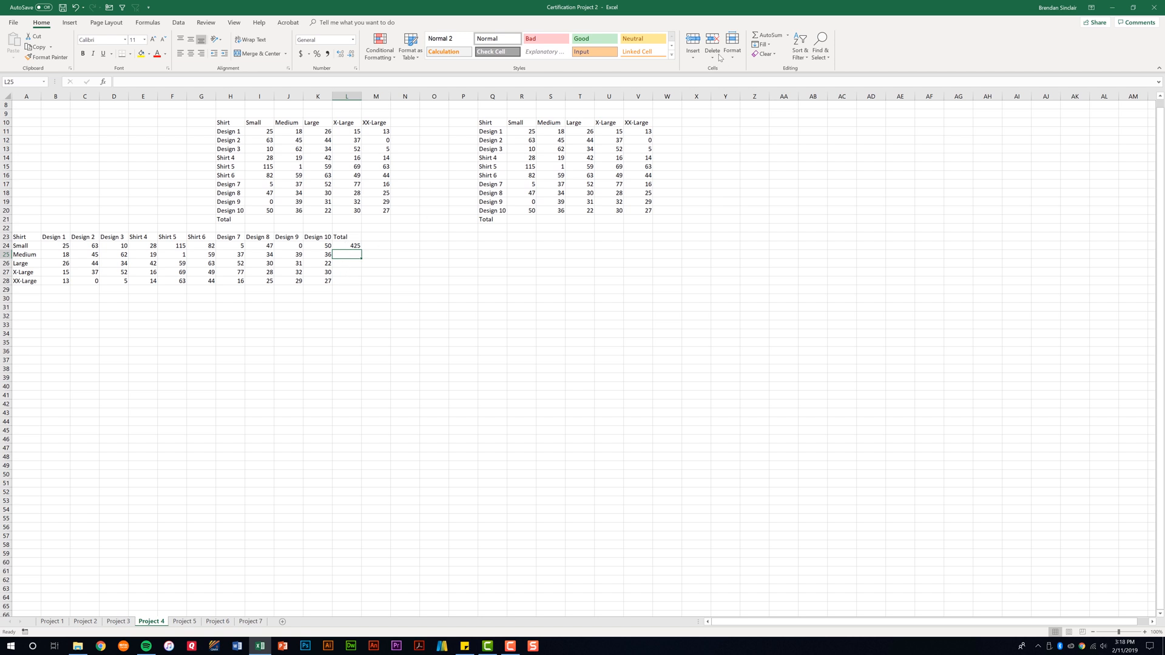
pyautogui.click(341, 244)
pyautogui.moveTo(361, 248); pyautogui.dragTo(362, 283)
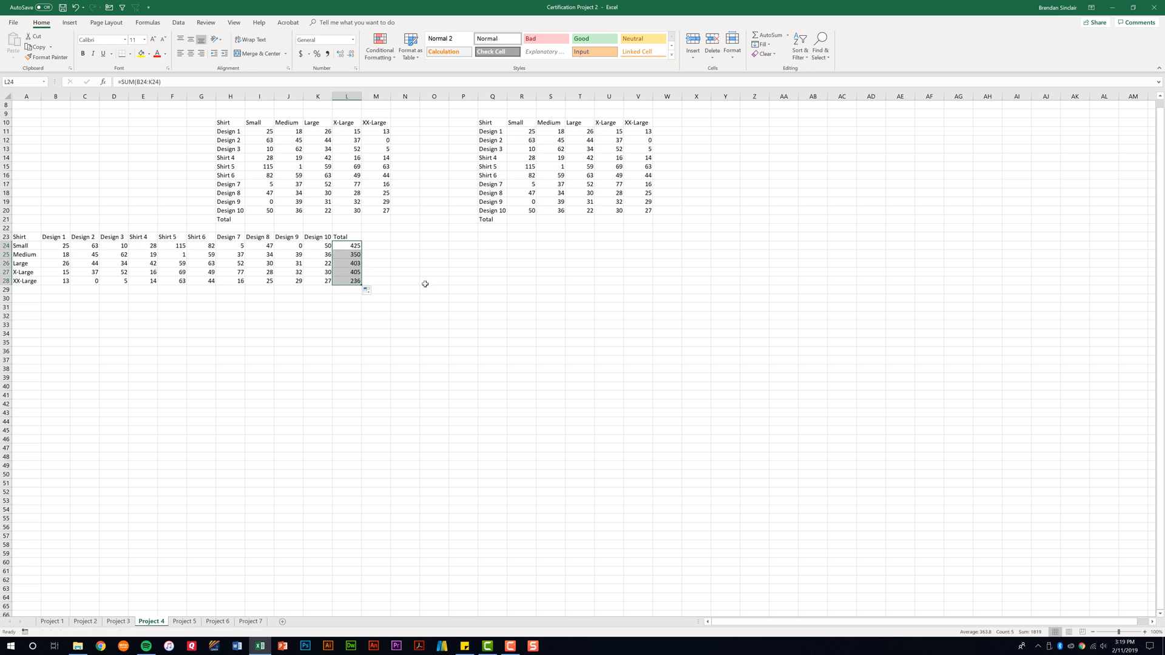
# - Check the SUM formulas in the Total column, cells L24 to L28, of the transposed table
pyautogui.click(346, 256)
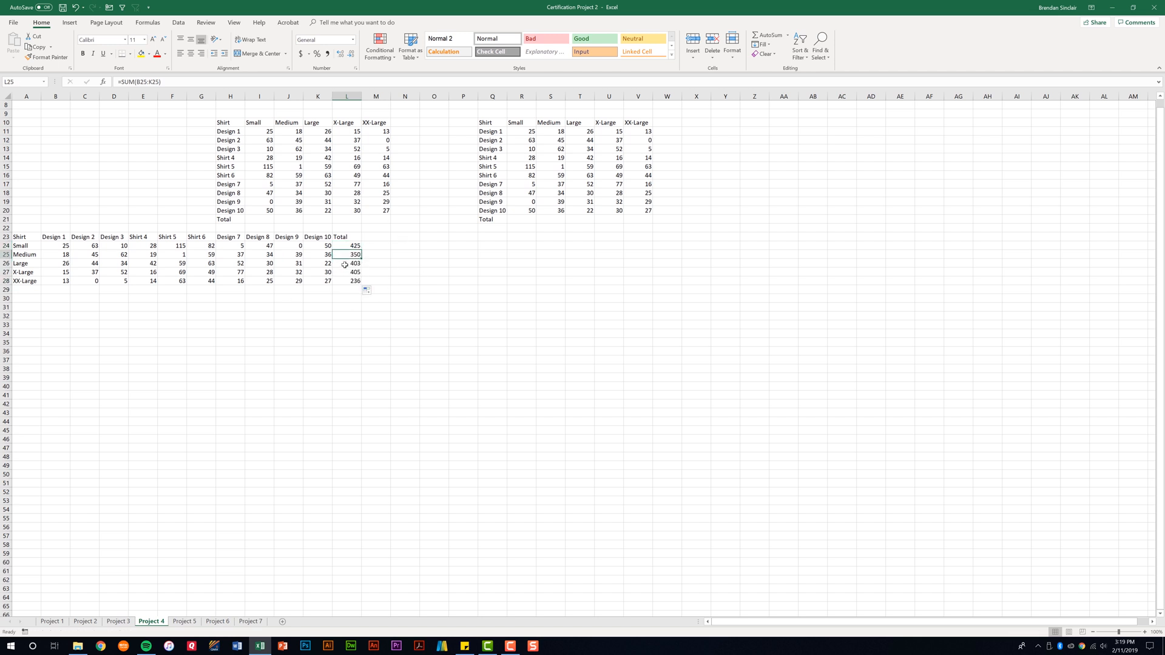
pyautogui.click(345, 263)
pyautogui.click(344, 271)
pyautogui.click(343, 281)
pyautogui.click(343, 255)
pyautogui.click(338, 245)
pyautogui.press('Down')
pyautogui.press('Down')
pyautogui.press('Down')
pyautogui.press('Down')
pyautogui.click(345, 247)
pyautogui.click(345, 271)
# - Total the Small column of the middle table with AutoSum in I21 and fill the formula right through M21
pyautogui.click(271, 219)
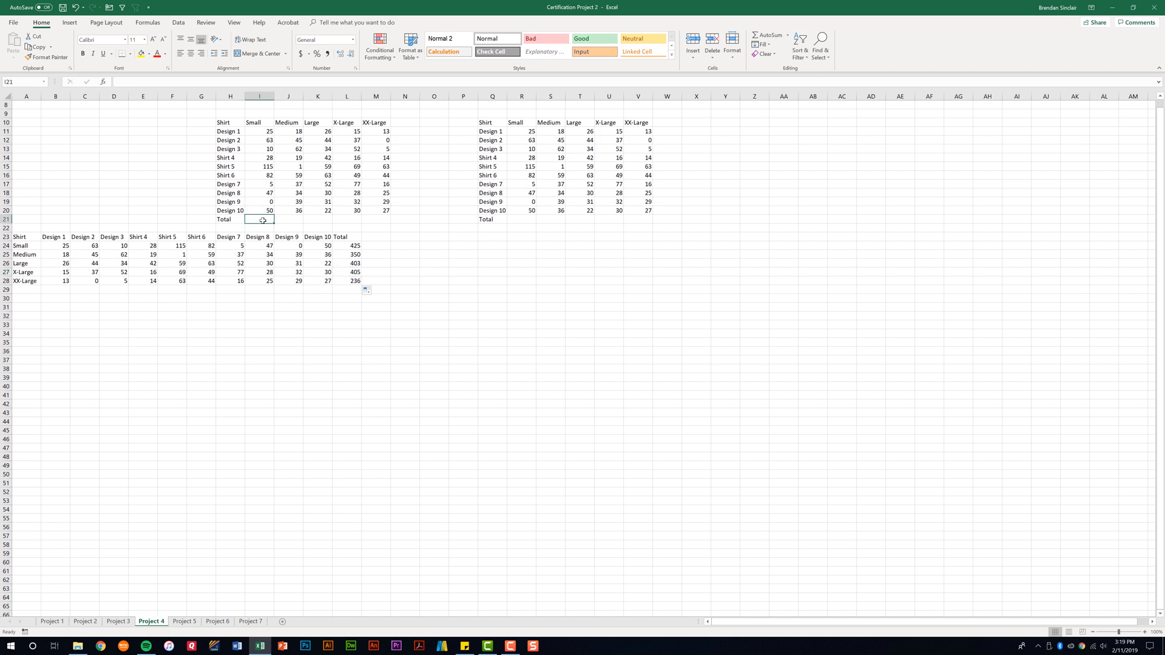
pyautogui.click(767, 35)
pyautogui.press('Return')
pyautogui.click(259, 218)
pyautogui.moveTo(259, 218); pyautogui.dragTo(379, 217)
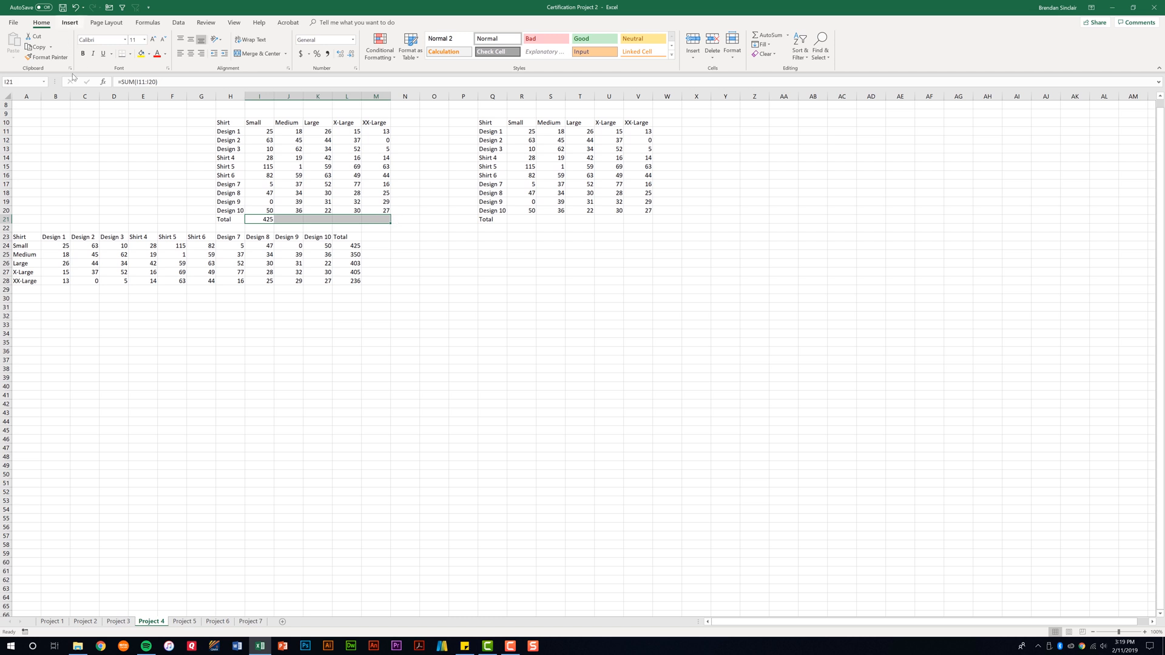
pyautogui.click(769, 45)
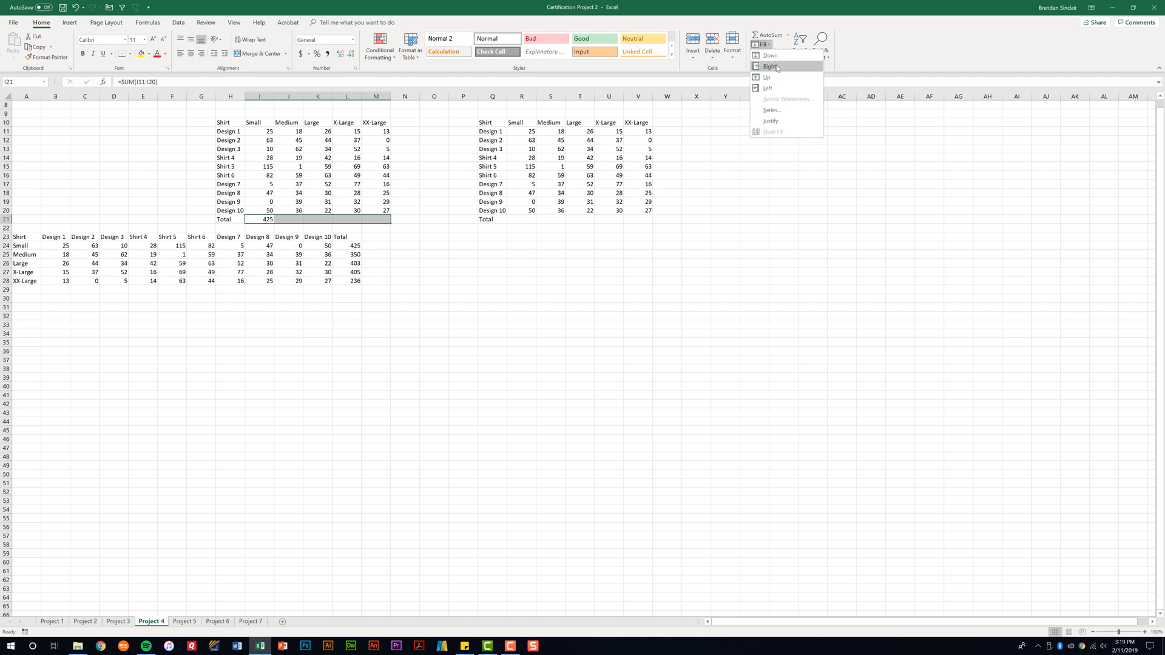
pyautogui.click(785, 68)
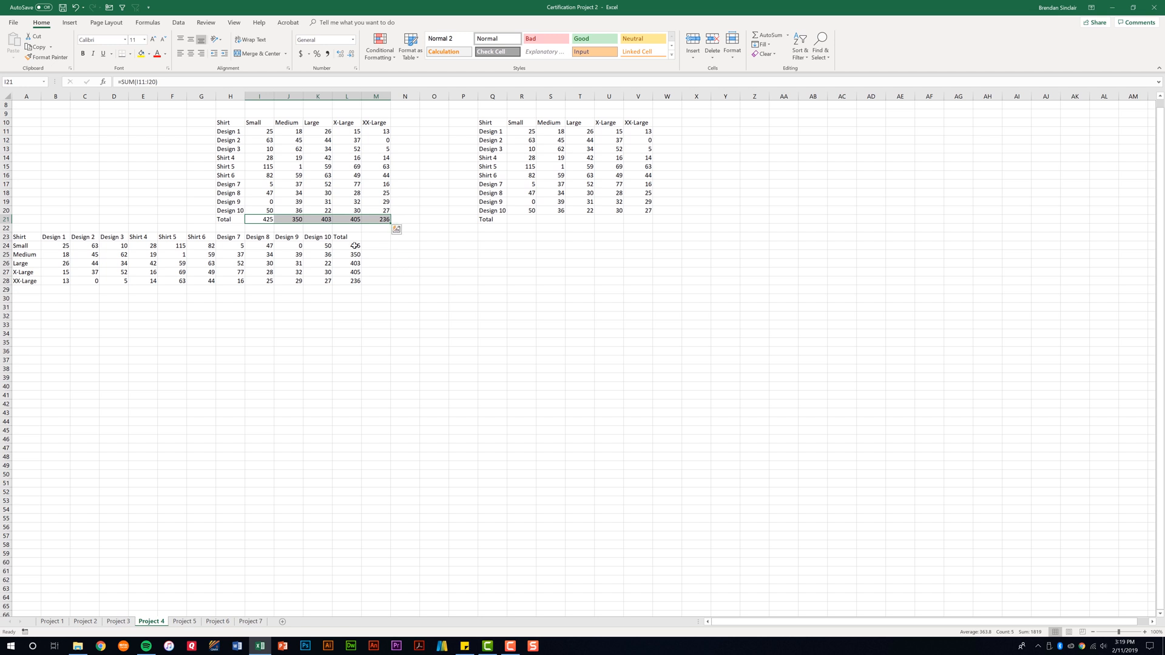
pyautogui.click(299, 220)
pyautogui.click(316, 219)
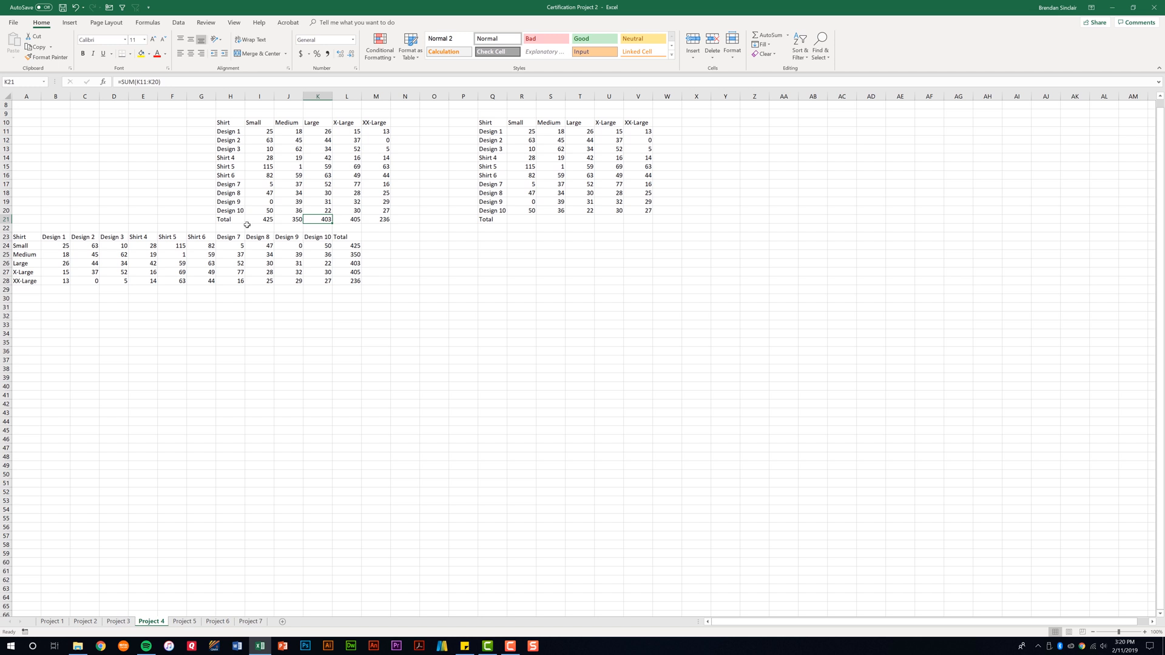
# - Insert a blank column before column I
pyautogui.click(268, 95)
pyautogui.rightClick(268, 95)
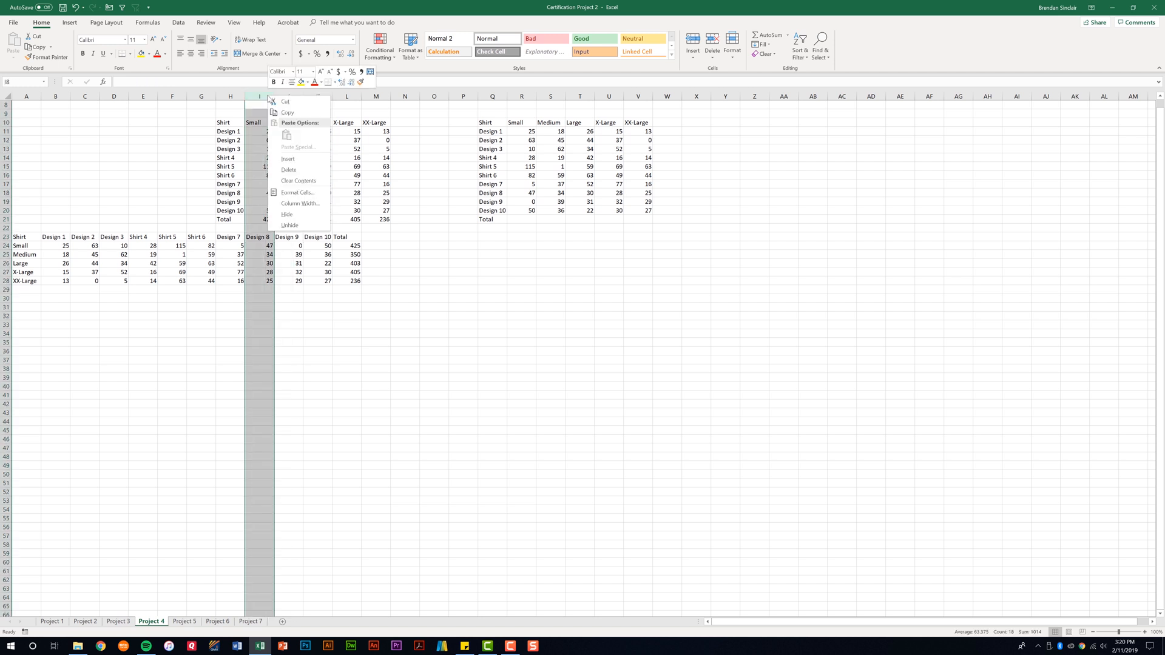
pyautogui.click(288, 159)
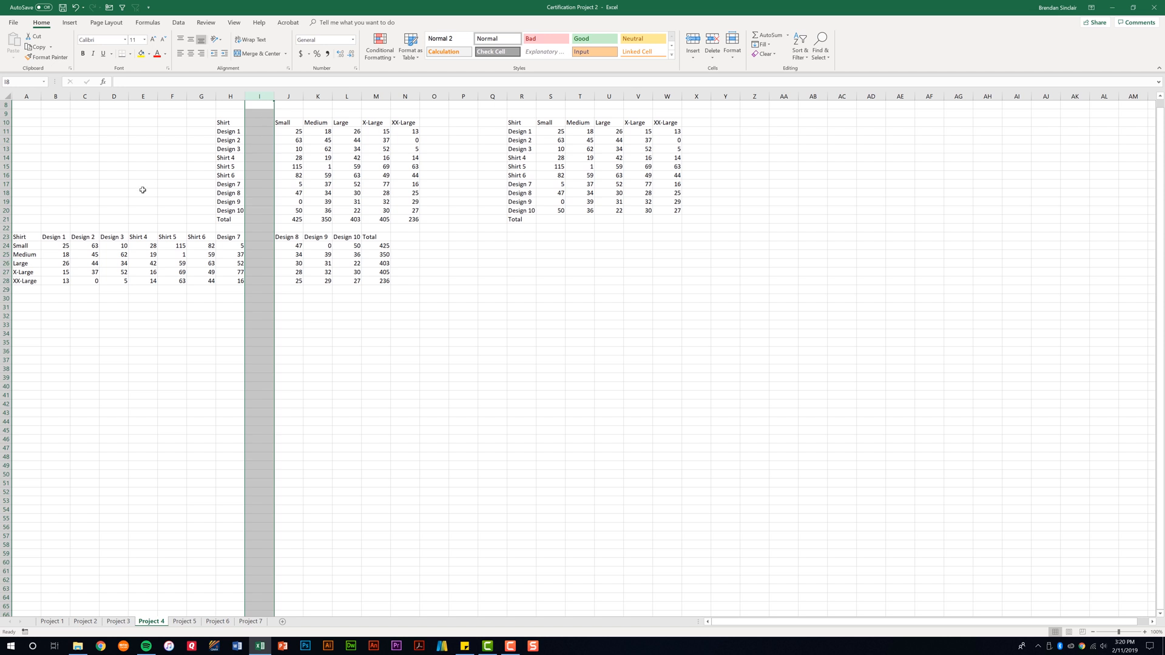
# - Insert a blank row at row 22, between the upper tables and the transposed table
pyautogui.click(3, 228)
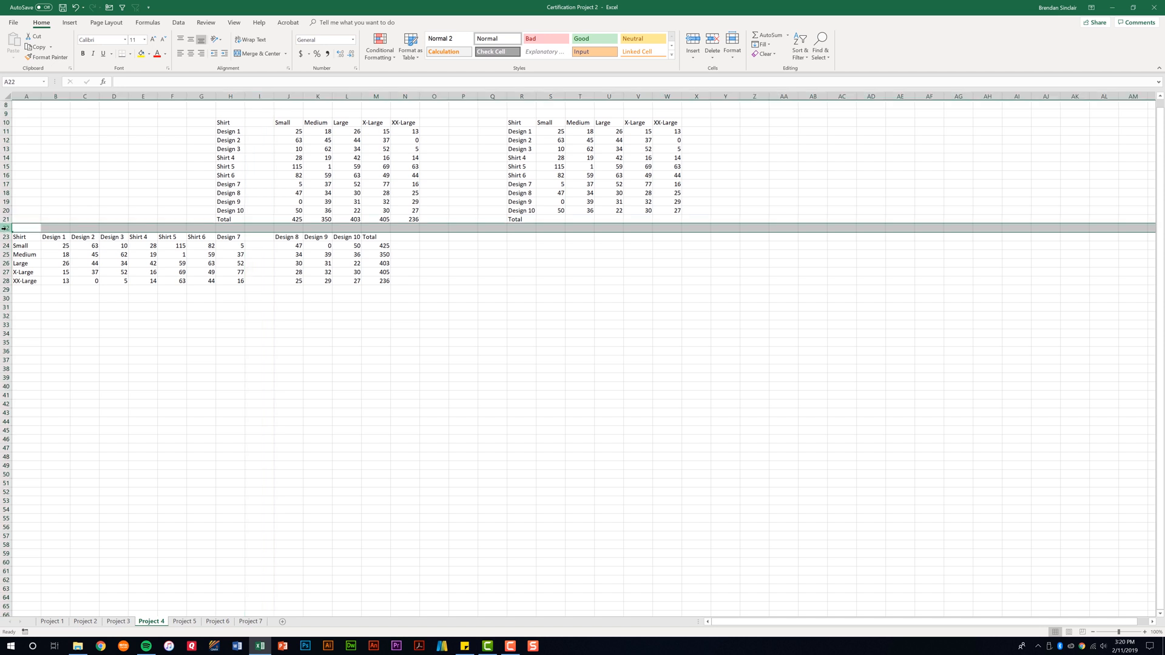
pyautogui.rightClick(5, 228)
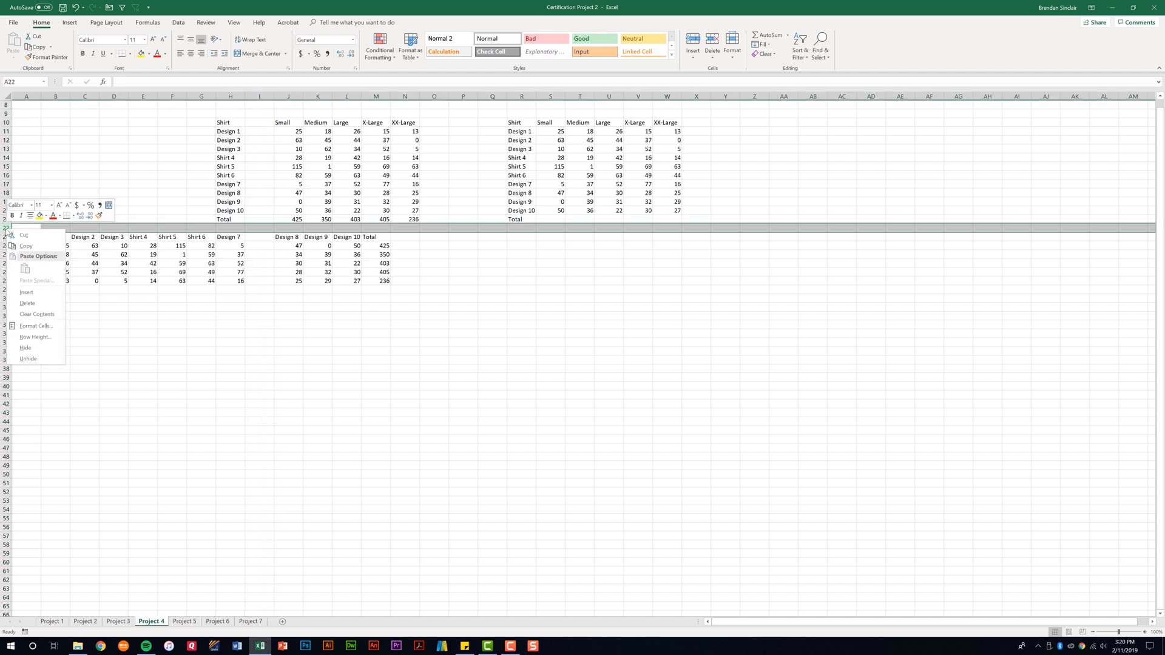
pyautogui.click(43, 296)
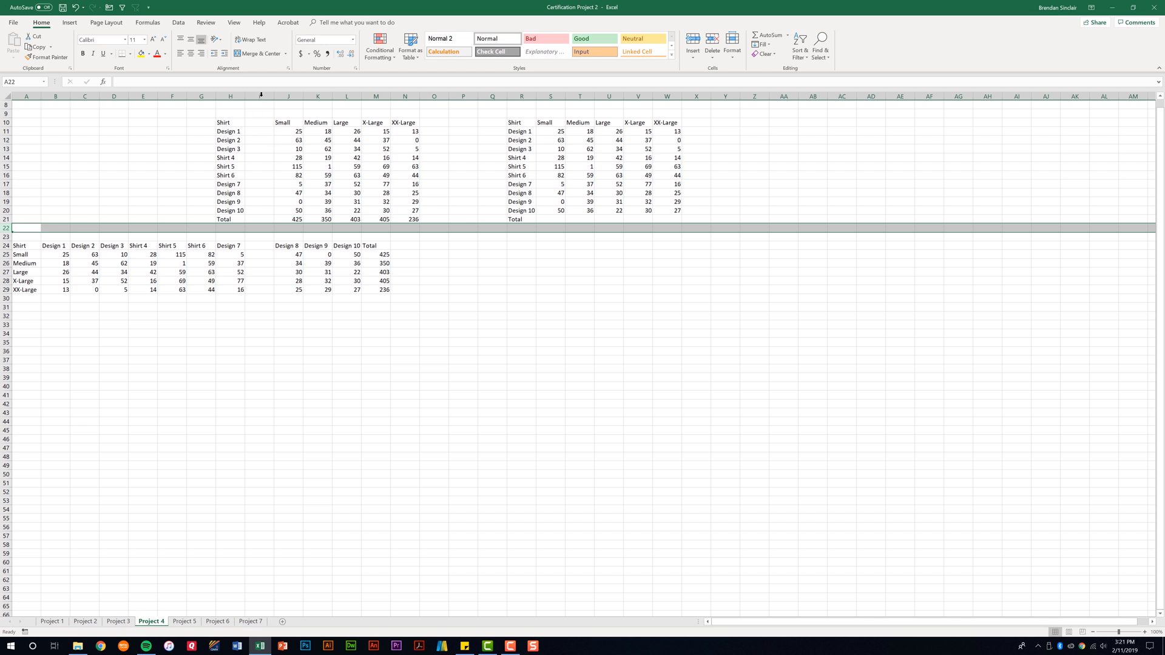
# - Delete the blank column I that splits the middle table and the transposed table
pyautogui.click(261, 95)
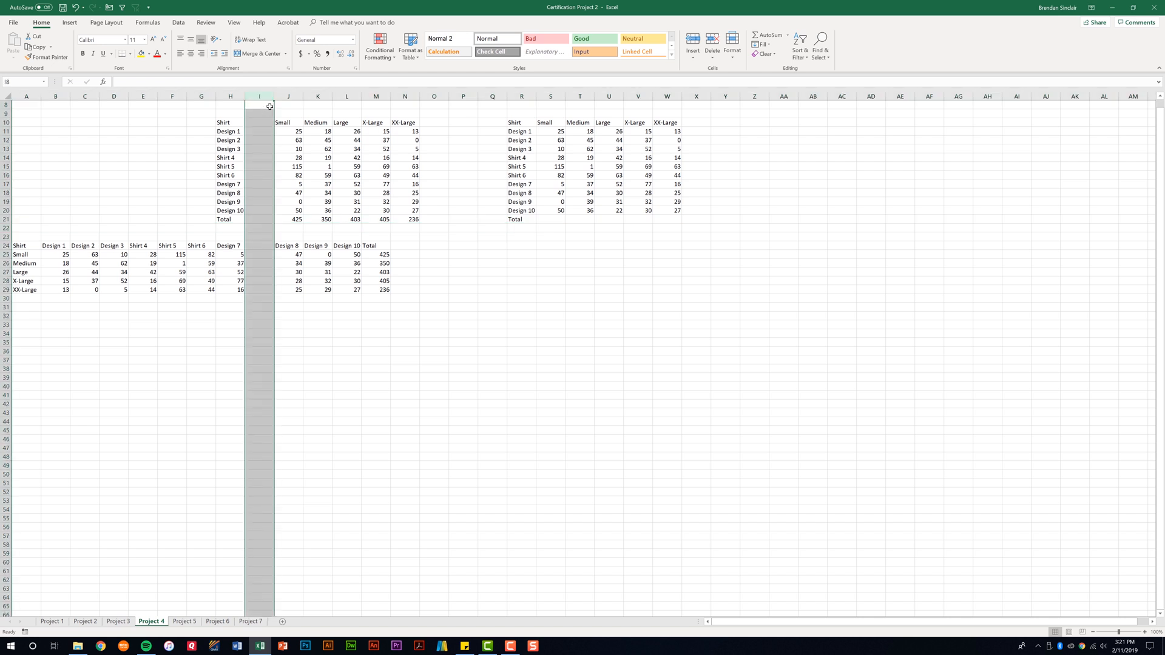
pyautogui.rightClick(265, 95)
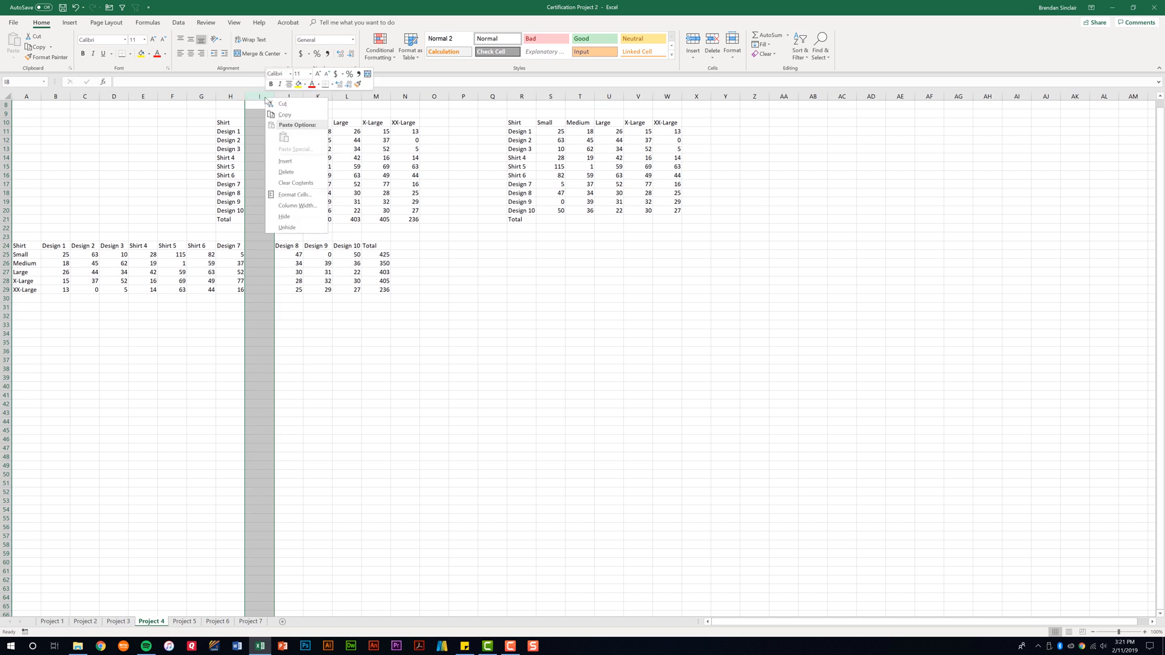
pyautogui.click(286, 172)
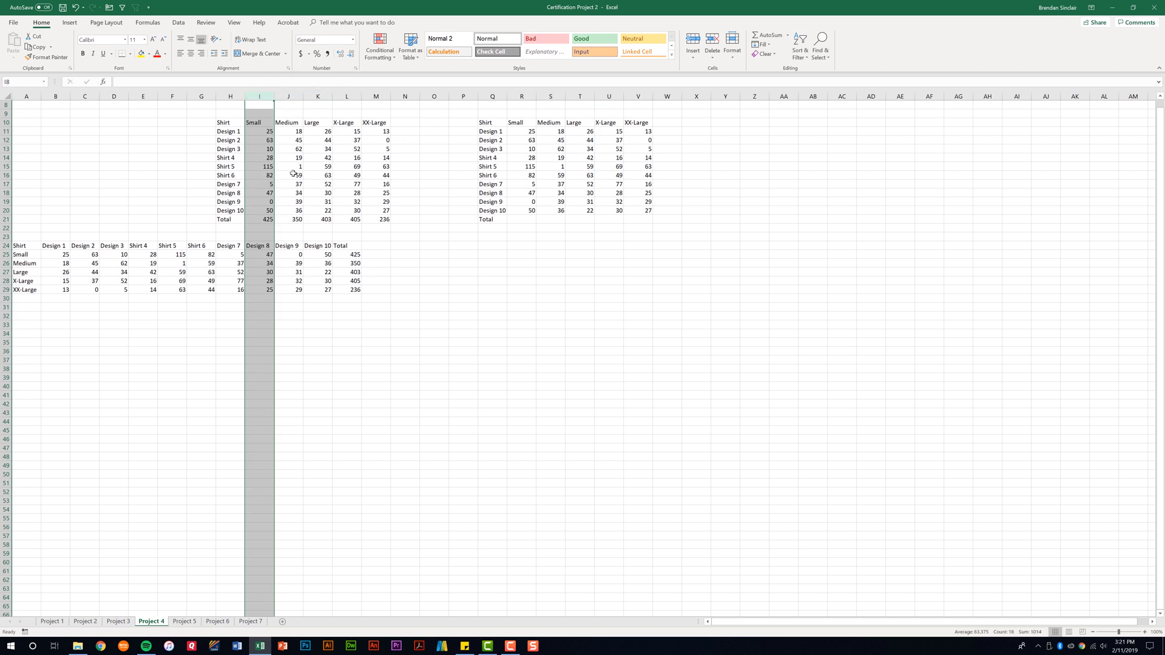
# - Delete the extra blank row 22 above the transposed table
pyautogui.click(6, 228)
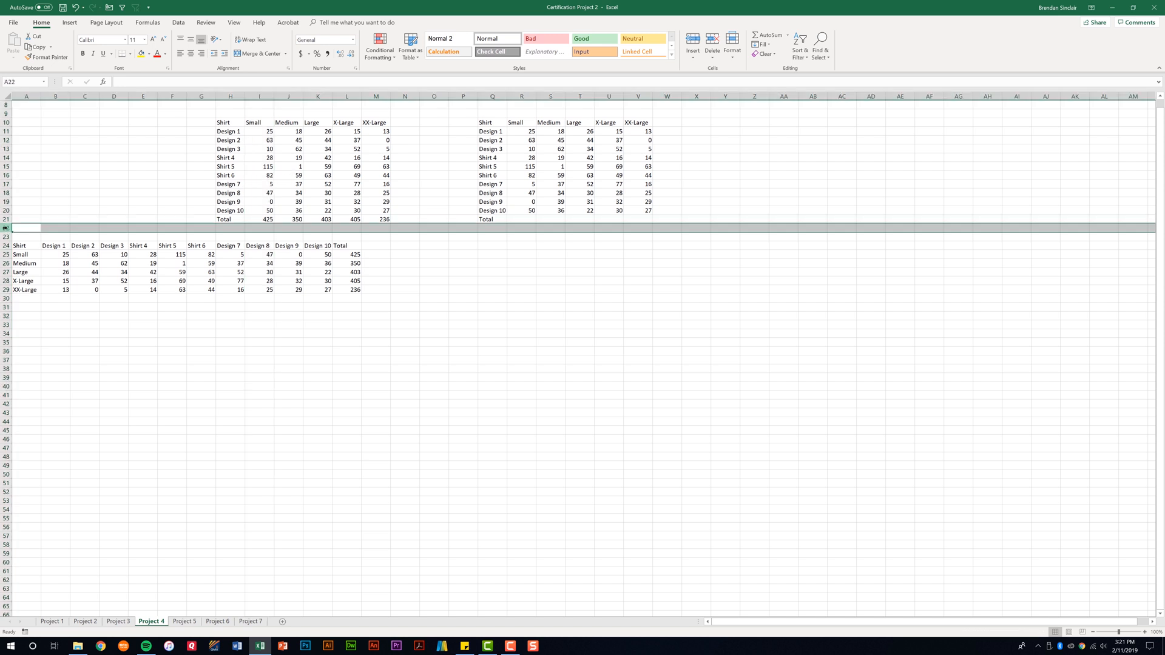
pyautogui.rightClick(5, 228)
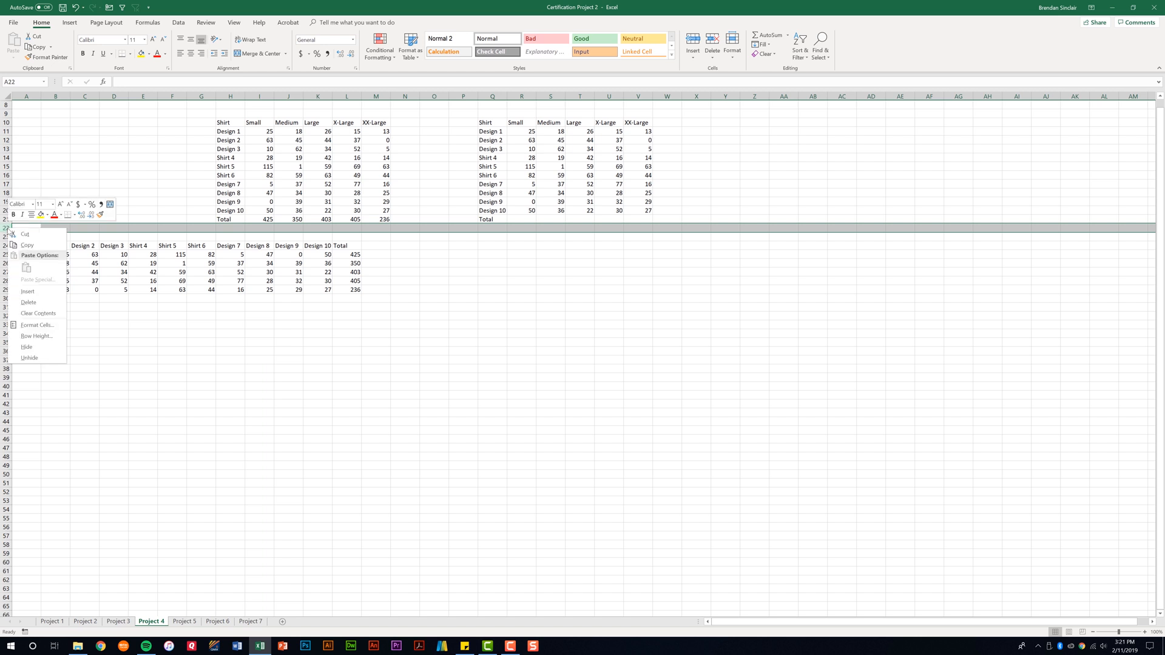
pyautogui.click(28, 302)
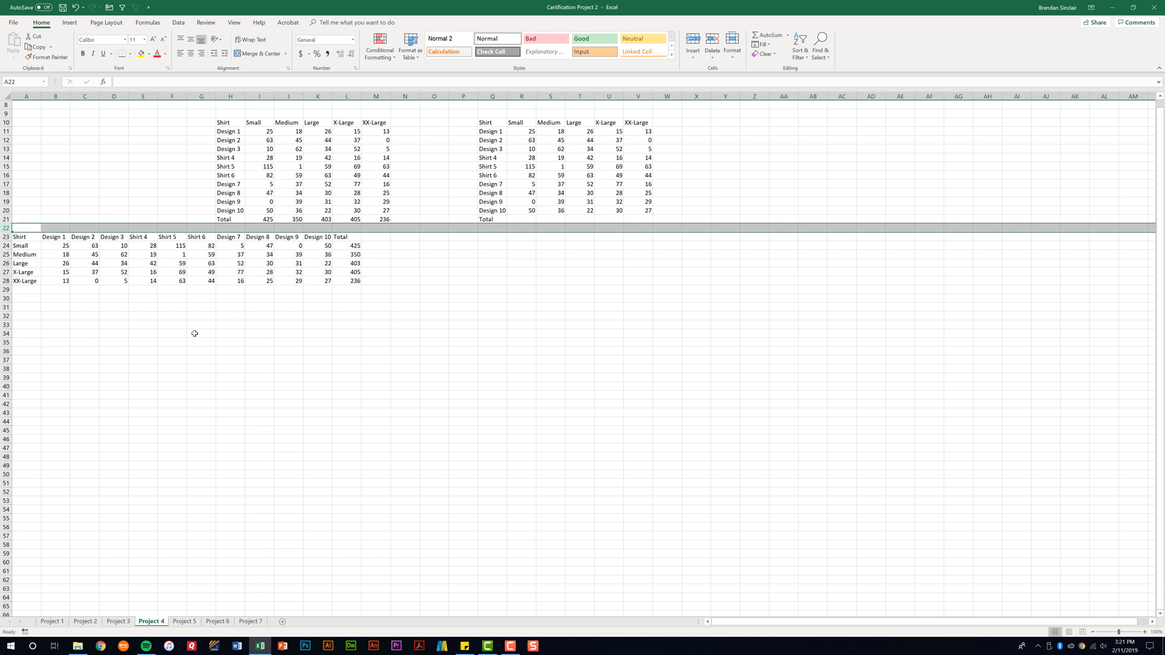